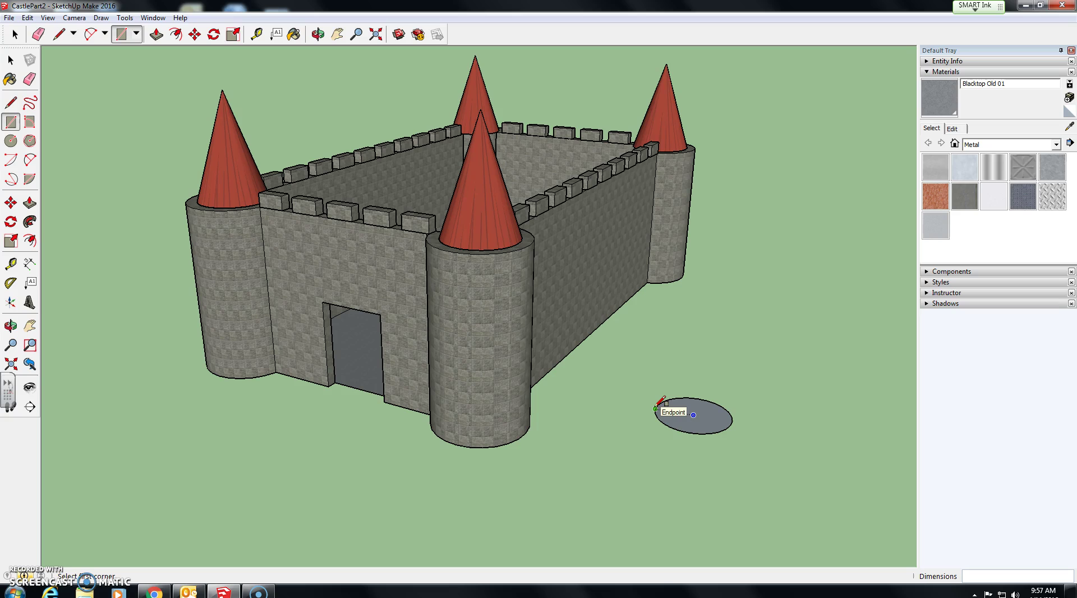
# Draw an upright 5' by 20' rectangle from the circle's centre out to its edge
pyautogui.moveTo(656, 405); pyautogui.dragTo(661, 375, button='middle')
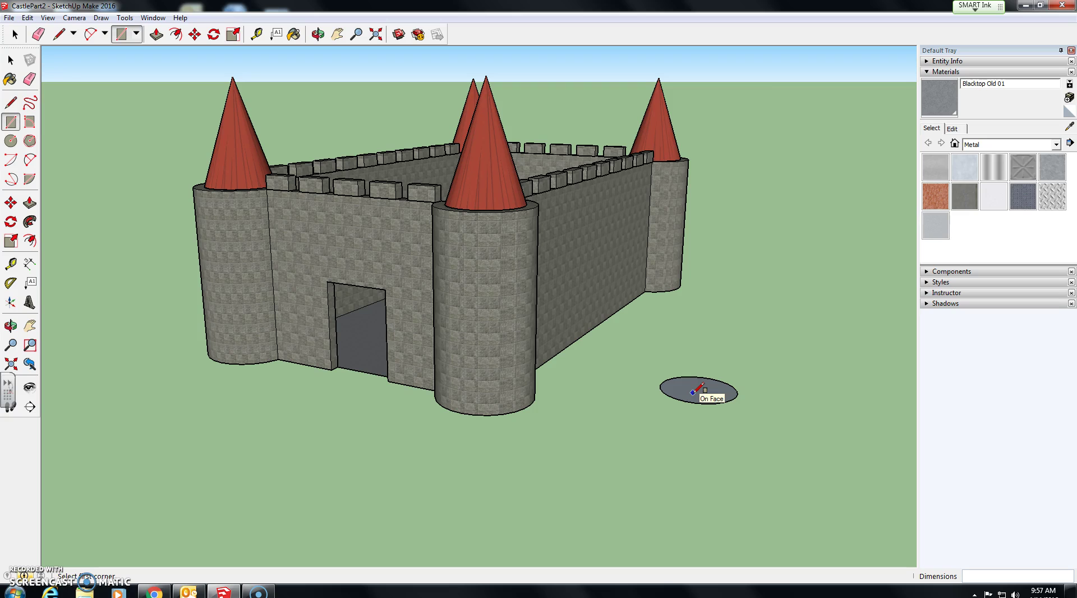
pyautogui.click(660, 385)
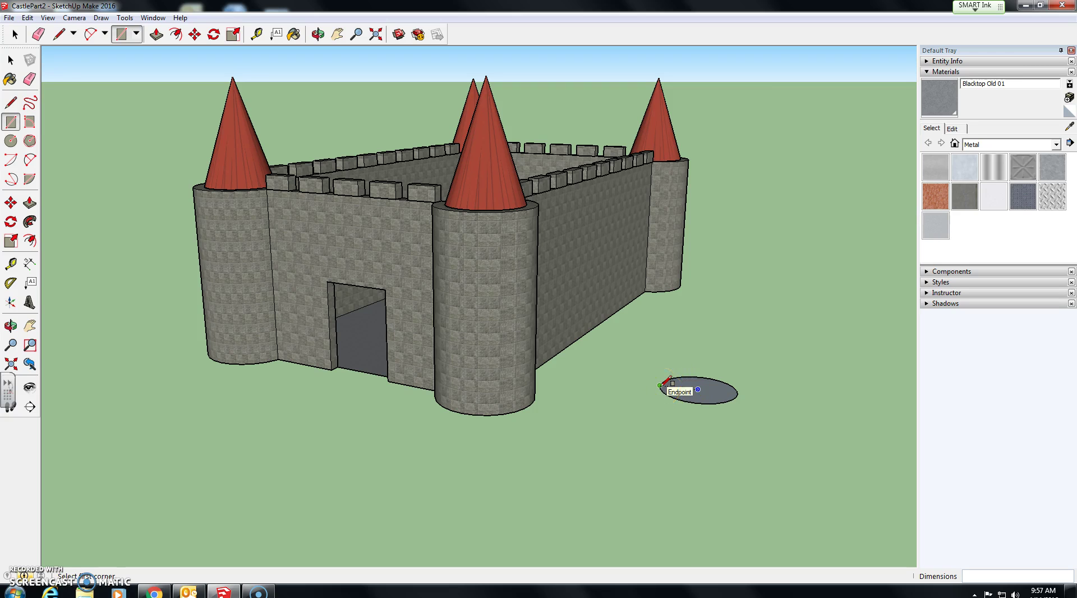
pyautogui.moveTo(666, 381); pyautogui.dragTo(654, 379, button='middle')
pyautogui.scroll(3, 656, 392)
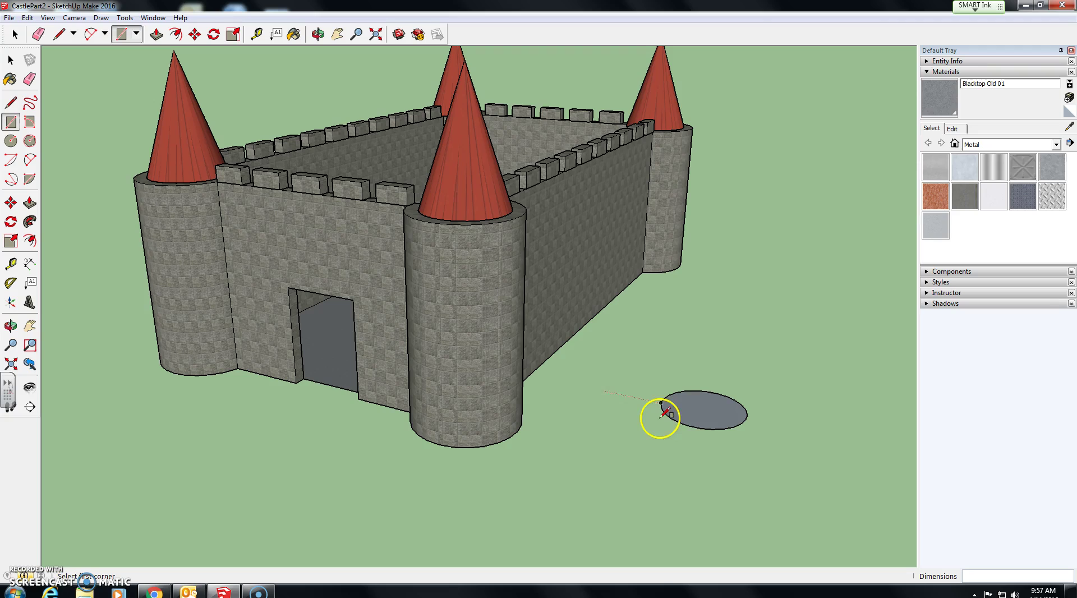
pyautogui.click(703, 408)
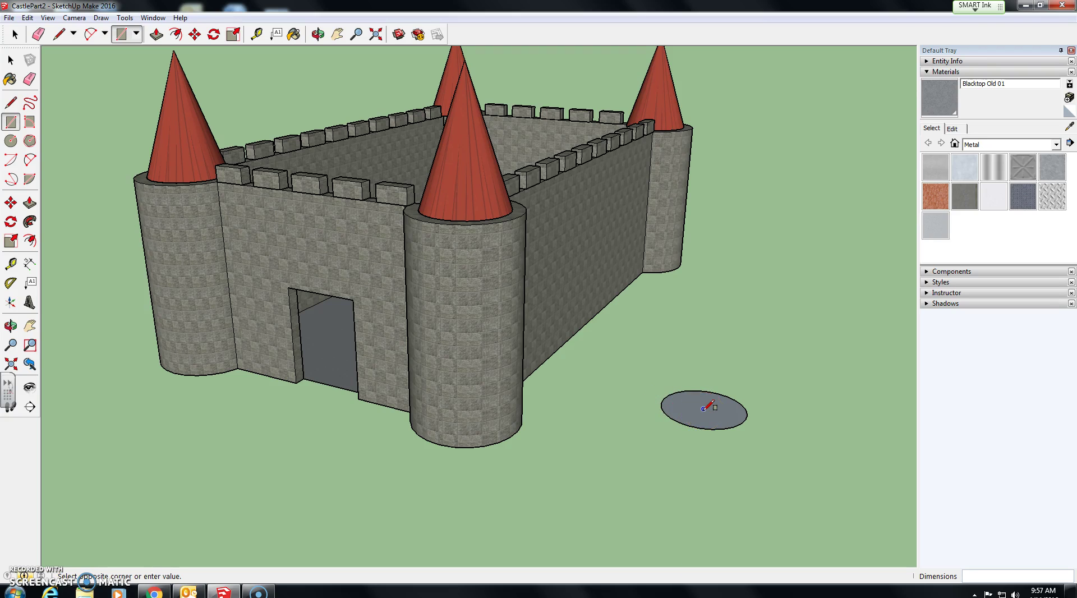
pyautogui.moveTo(705, 408); pyautogui.dragTo(665, 399)
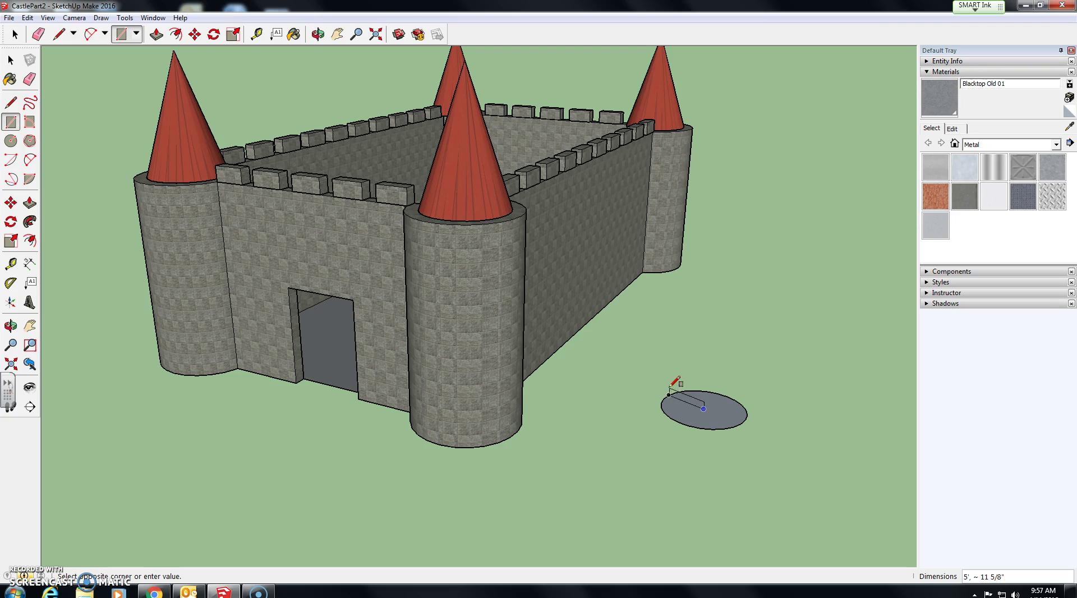
pyautogui.click(674, 365)
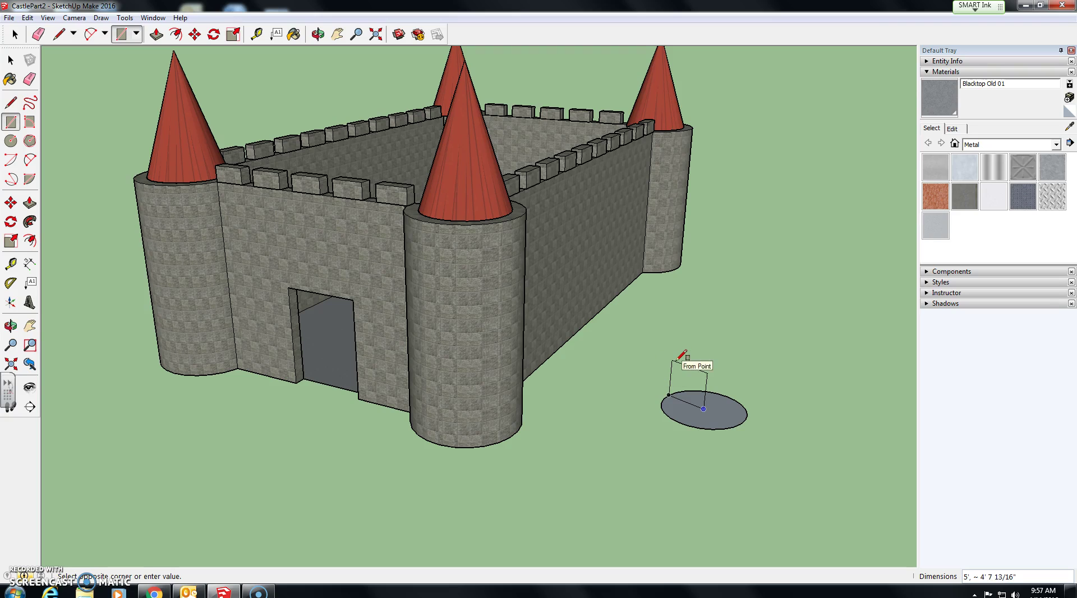
pyautogui.click(680, 341)
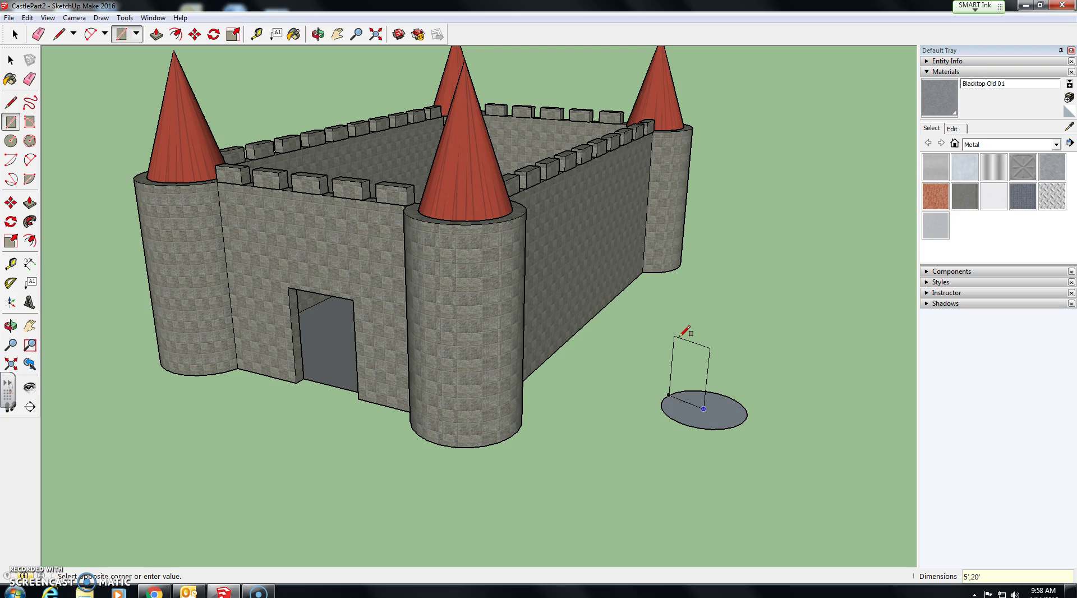
pyautogui.press('Return')
pyautogui.moveTo(685, 331); pyautogui.dragTo(755, 388, button='middle')
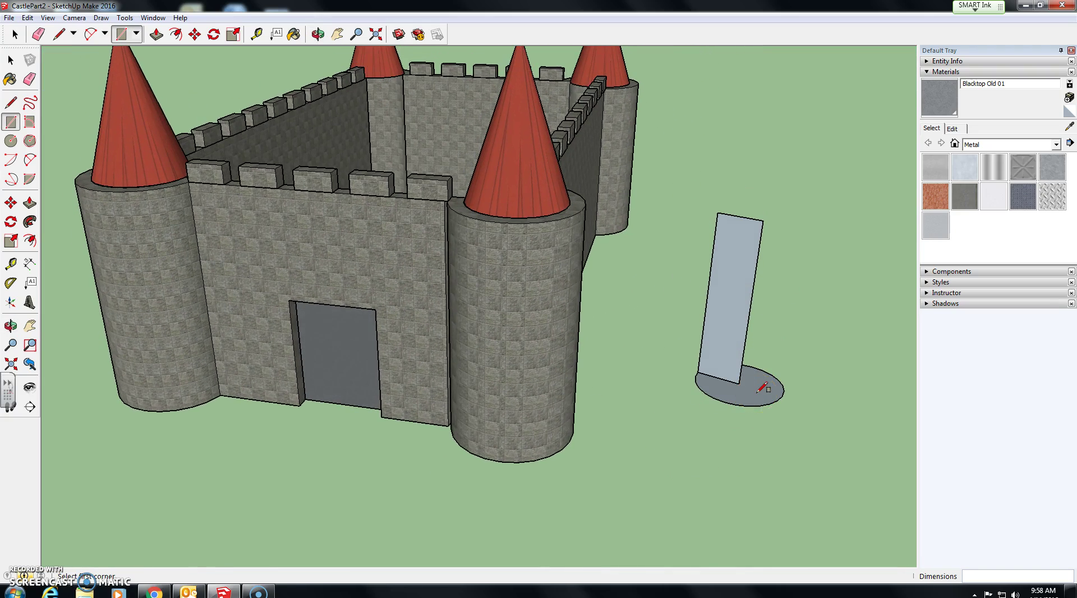
# Draw a diagonal line across the panel from its lower-left to upper-right corner
pyautogui.click(11, 103)
pyautogui.click(697, 372)
pyautogui.click(762, 221)
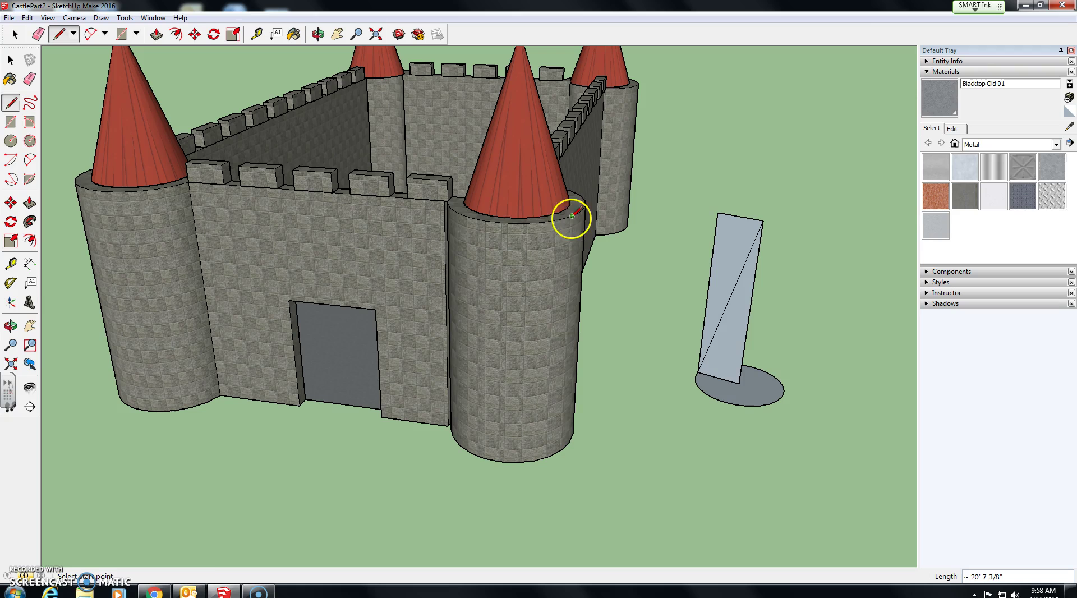
# Erase the panel's top and left edges, leaving a thin upright triangle
pyautogui.click(30, 79)
pyautogui.moveTo(722, 193)
pyautogui.mouseDown()
pyautogui.moveTo(702, 240)
pyautogui.moveTo(712, 257)
pyautogui.mouseUp()
pyautogui.moveTo(711, 257)
pyautogui.mouseDown(button='middle')
pyautogui.moveTo(707, 296)
pyautogui.moveTo(387, 312)
pyautogui.moveTo(372, 367)
pyautogui.moveTo(411, 451)
pyautogui.moveTo(616, 471)
pyautogui.moveTo(637, 414)
pyautogui.moveTo(714, 413)
pyautogui.moveTo(531, 401)
pyautogui.moveTo(533, 415)
pyautogui.moveTo(625, 427)
pyautogui.mouseUp(button='middle')
pyautogui.scroll(3, 613, 428)
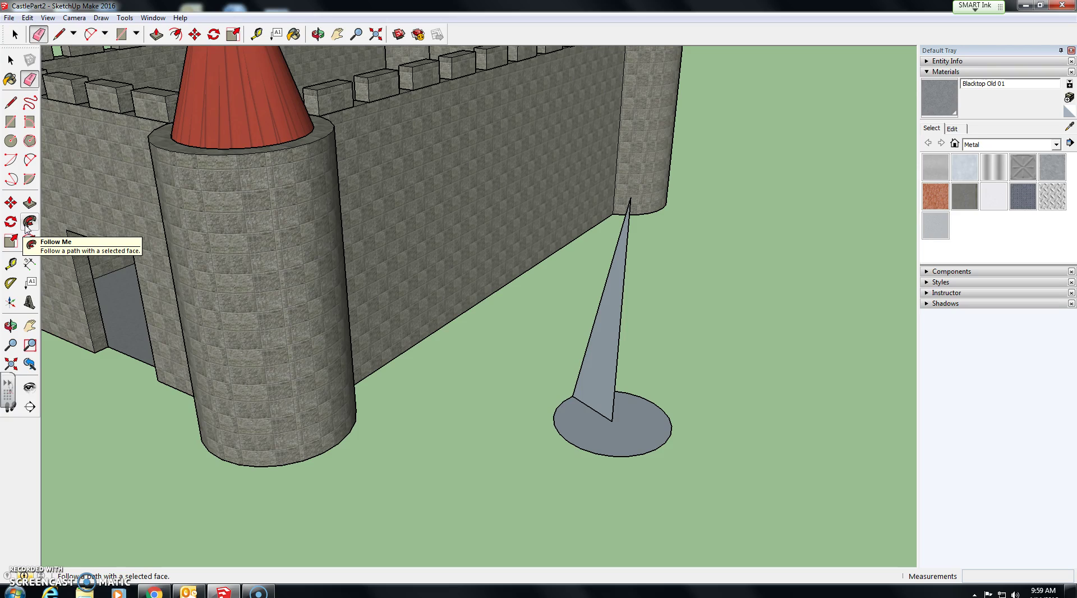
# Sweep the triangle face around the circle's edge with Follow Me to form a cone
pyautogui.click(27, 224)
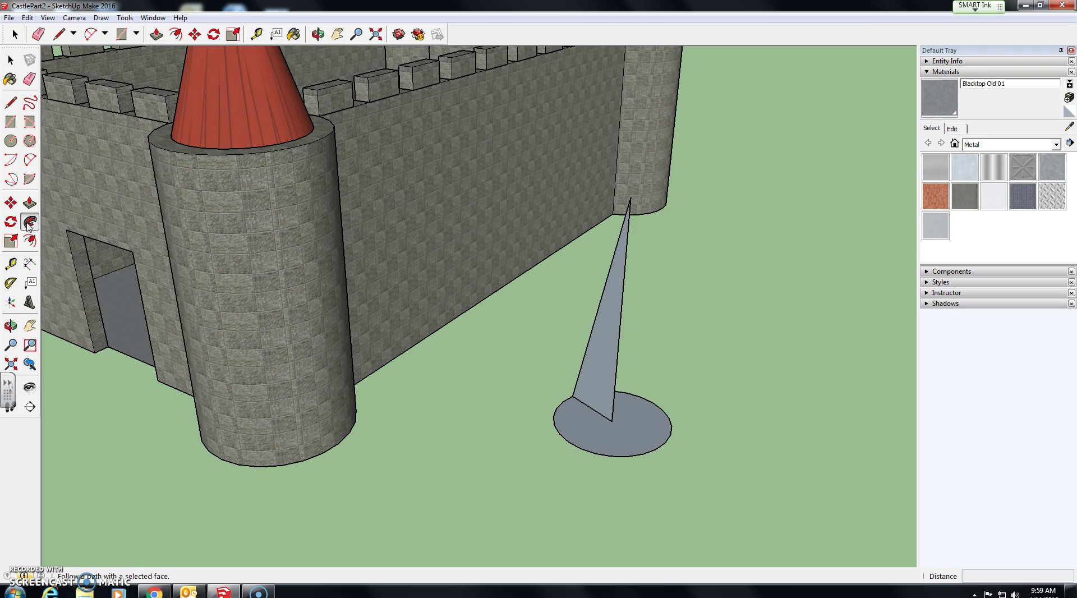
pyautogui.click(611, 375)
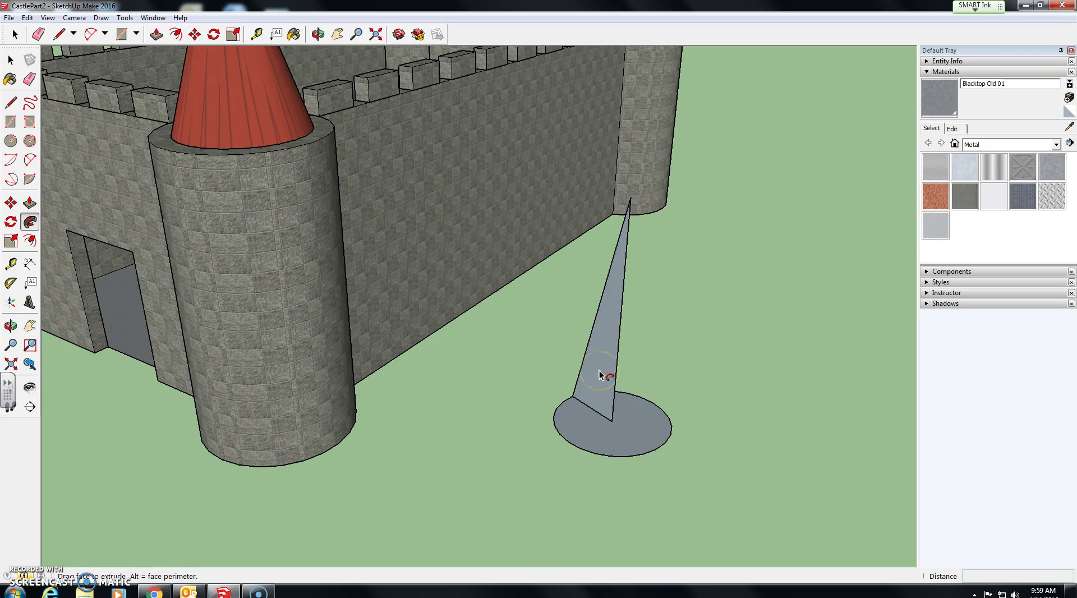
pyautogui.moveTo(599, 375)
pyautogui.mouseDown()
pyautogui.moveTo(567, 433)
pyautogui.moveTo(631, 462)
pyautogui.moveTo(639, 447)
pyautogui.mouseUp()
pyautogui.scroll(-3, 637, 449)
pyautogui.moveTo(630, 452); pyautogui.dragTo(217, 445, button='middle')
pyautogui.moveTo(217, 445)
pyautogui.mouseDown()
pyautogui.moveTo(295, 451)
pyautogui.moveTo(361, 416)
pyautogui.moveTo(350, 411)
pyautogui.mouseUp()
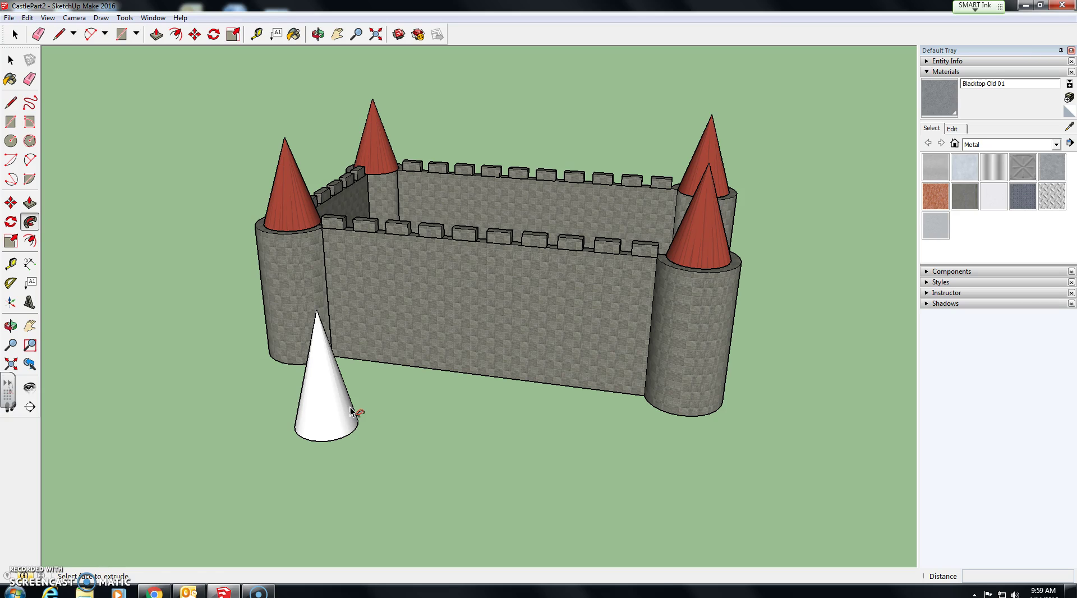
# Orbit and zoom around the castle to inspect the new cone
pyautogui.moveTo(290, 404); pyautogui.dragTo(519, 286, button='middle')
pyautogui.scroll(3, 708, 375)
pyautogui.scroll(4, 519, 286)
pyautogui.press('p')
pyautogui.moveTo(611, 264); pyautogui.dragTo(682, 430, button='middle')
pyautogui.scroll(-5, 577, 364)
# From a front view, drag a selection box around the entire white cone
pyautogui.click(641, 403)
pyautogui.scroll(-2, 615, 370)
pyautogui.moveTo(639, 373); pyautogui.dragTo(745, 377, button='middle')
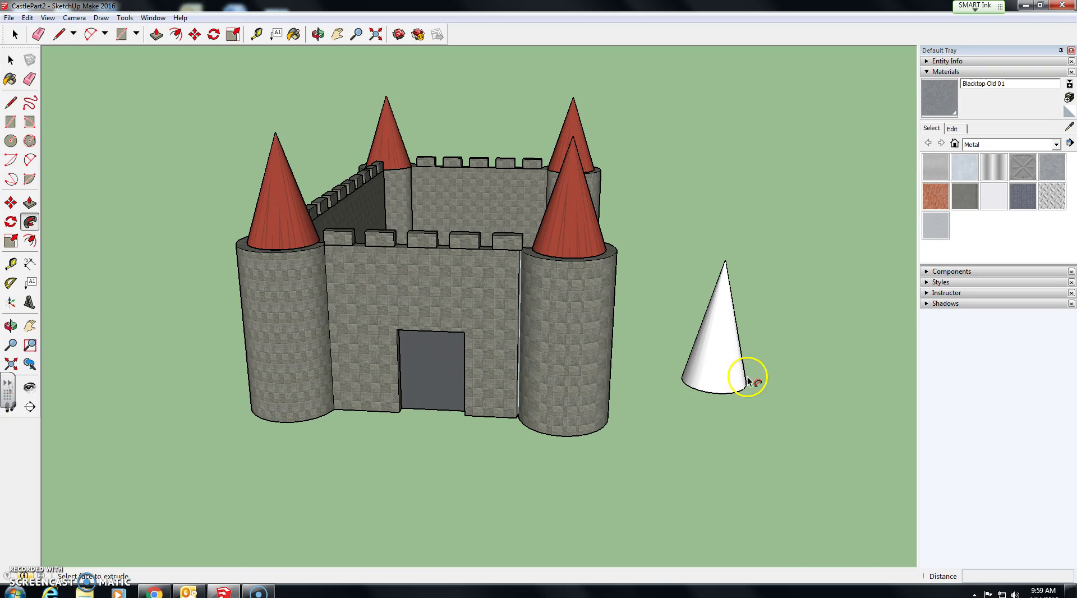
pyautogui.click(10, 60)
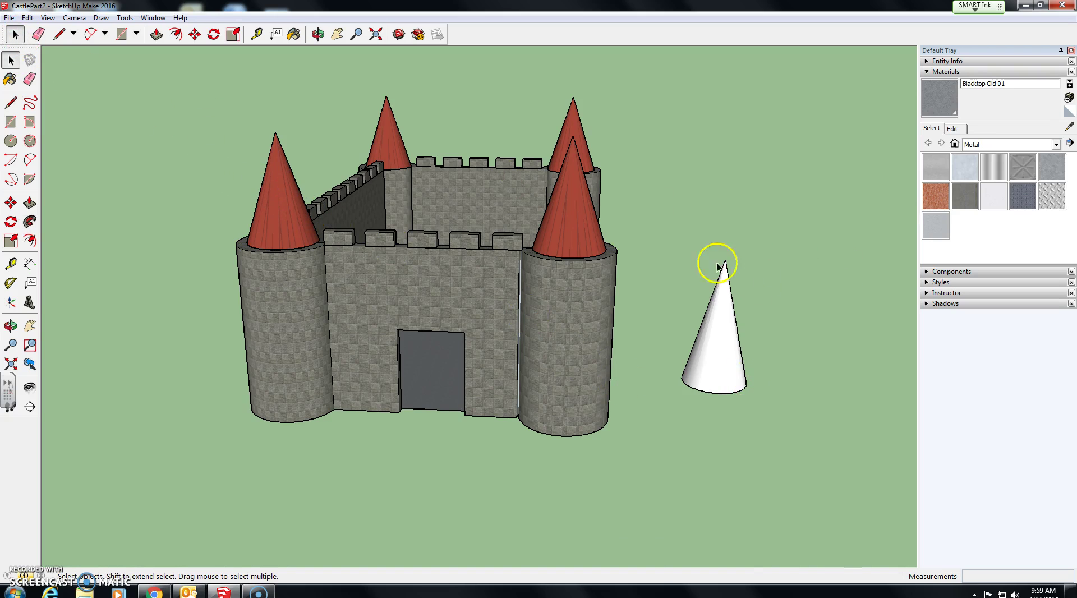
pyautogui.moveTo(673, 233)
pyautogui.mouseDown()
pyautogui.moveTo(683, 279)
pyautogui.moveTo(760, 438)
pyautogui.moveTo(769, 437)
pyautogui.mouseUp()
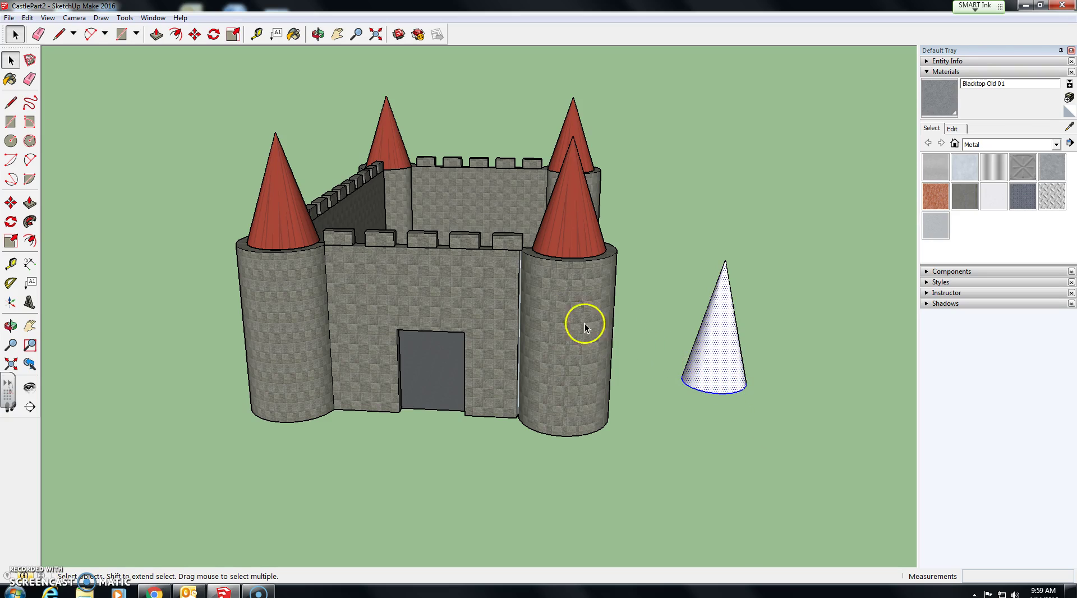
# Make the cone a component named 'Turret 2', then pick it up to move it
pyautogui.click(27, 17)
pyautogui.click(54, 228)
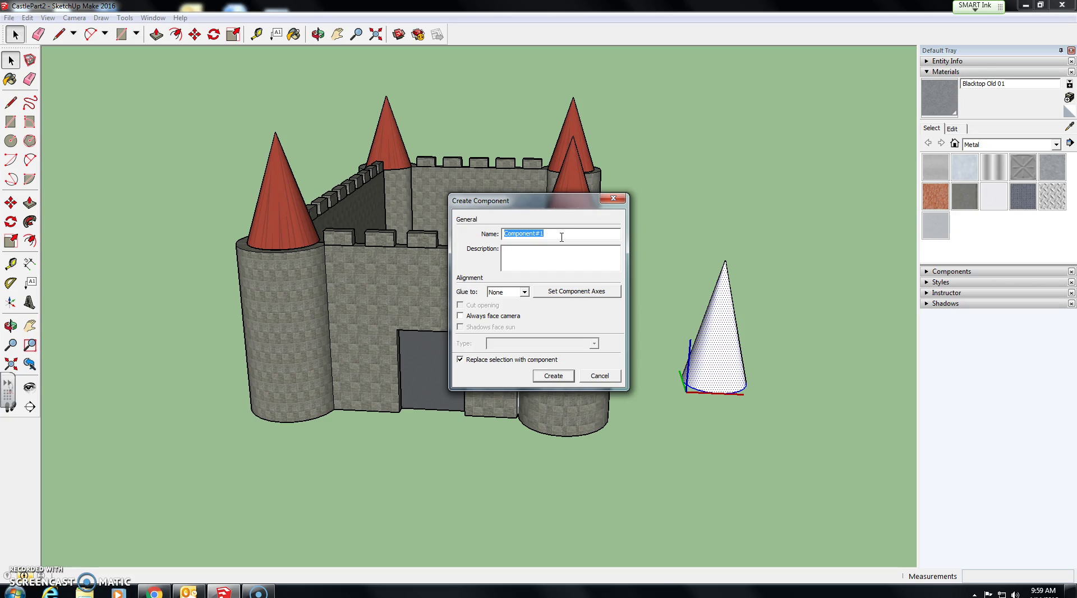
pyautogui.write('Turret 2')
pyautogui.click(553, 375)
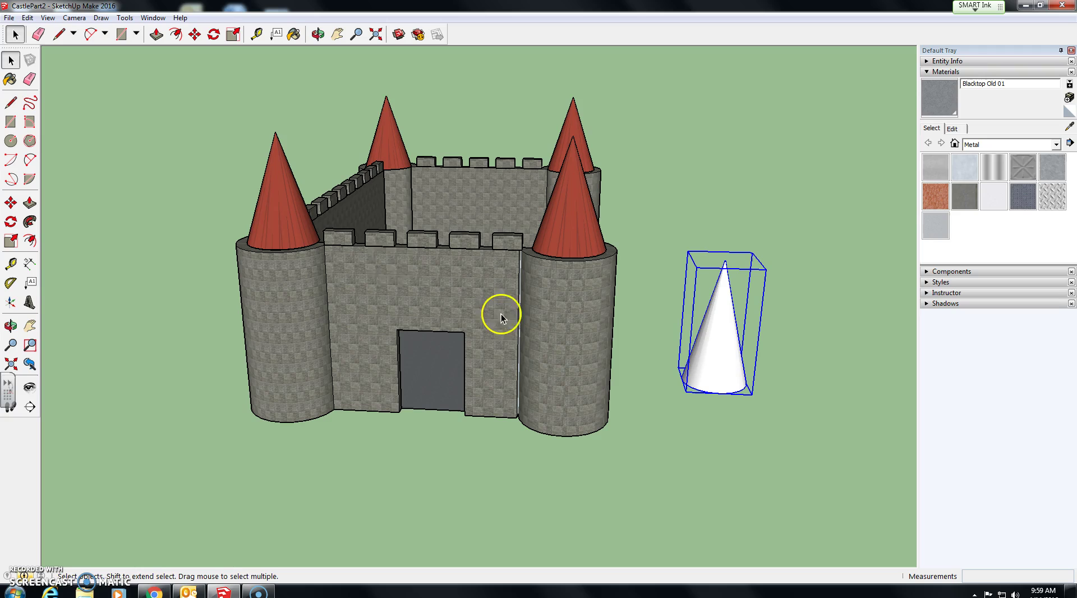
pyautogui.click(18, 207)
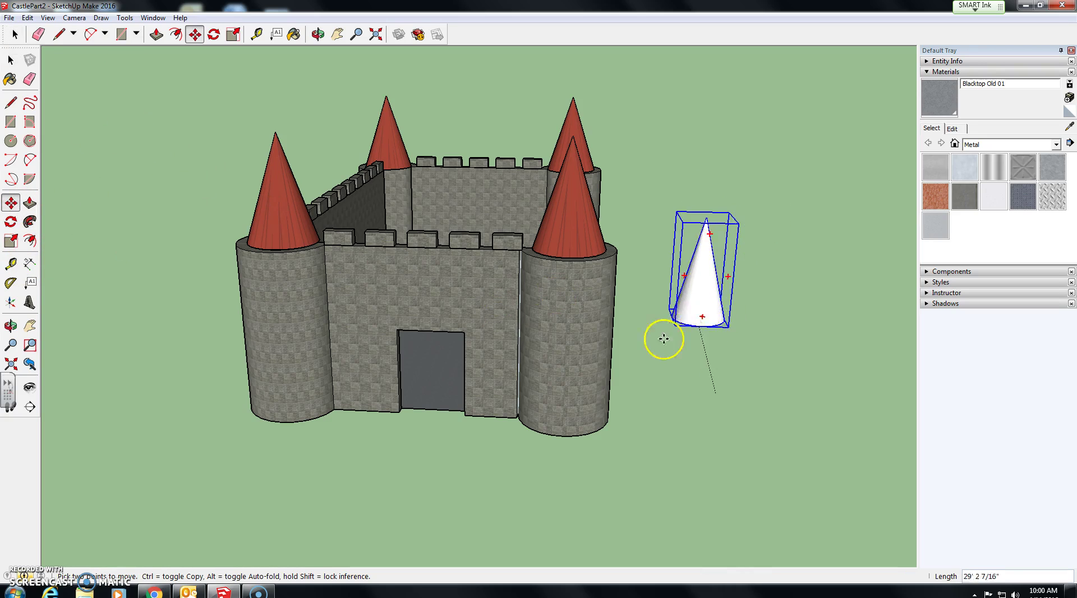
pyautogui.scroll(-1, 664, 336)
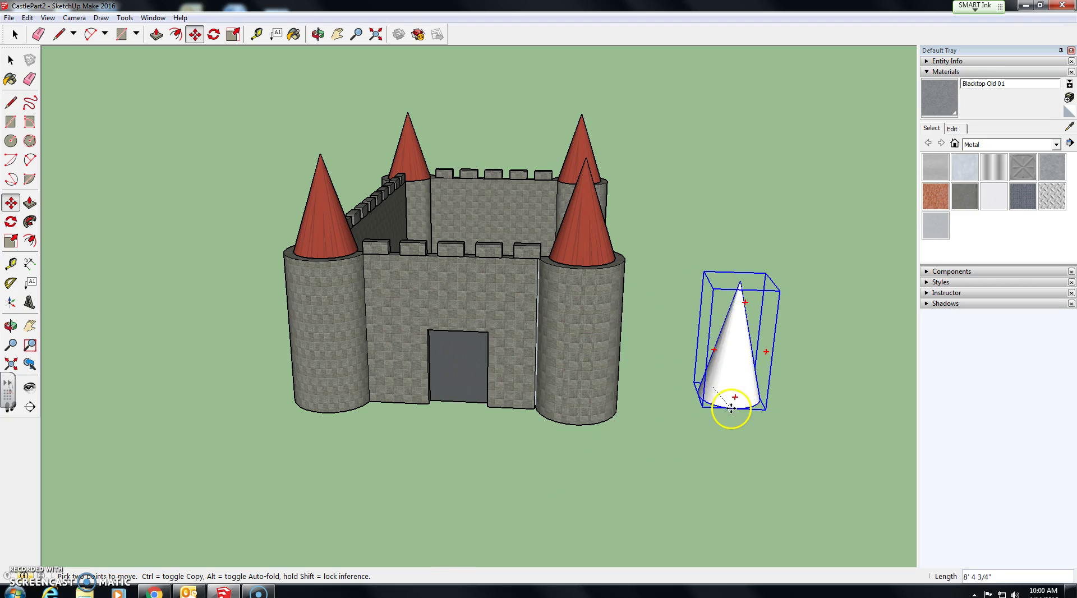